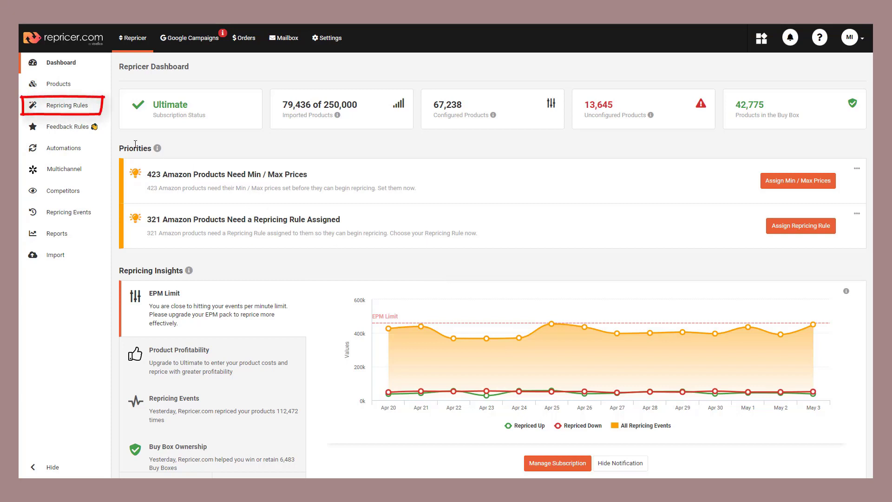
Step: Open the "Express Setup qui" repricing rule for editing and go to its competitor rules
left_click(72, 109)
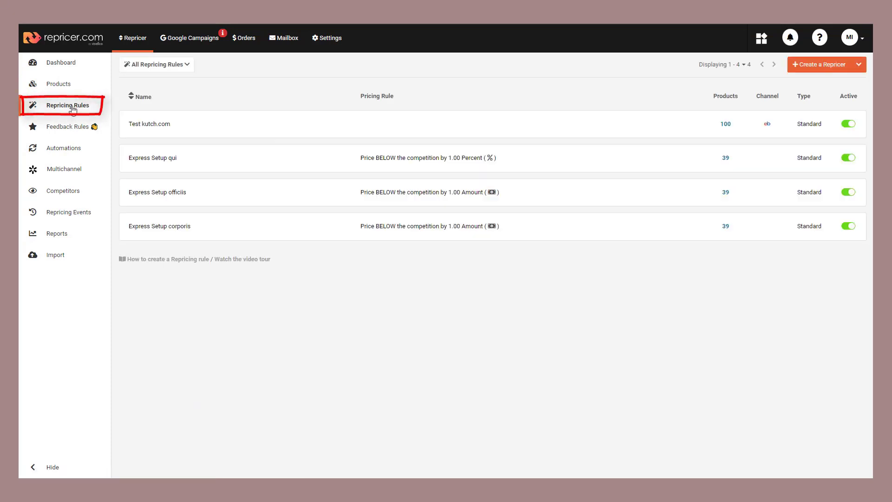
left_click(177, 160)
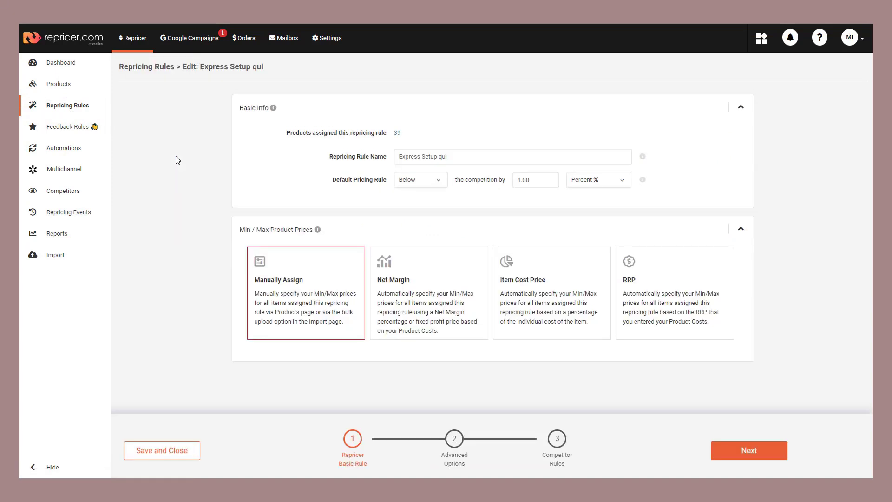
left_click(557, 438)
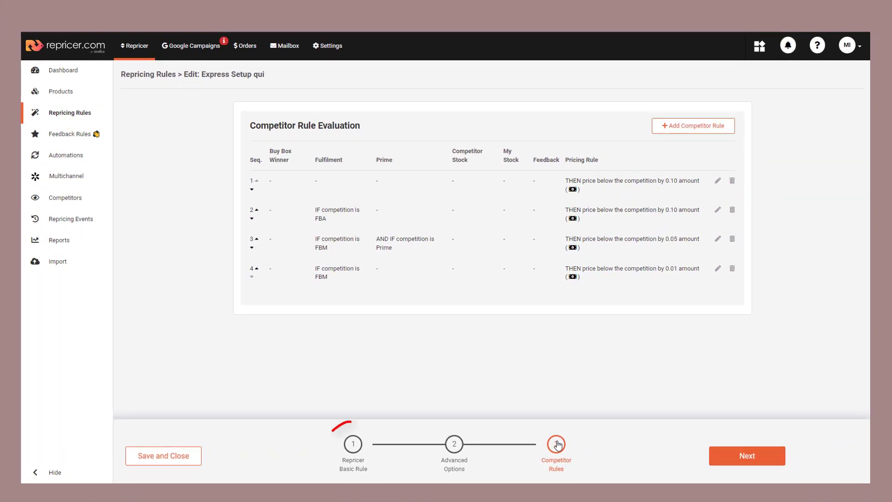
Step: Review the rule's basic settings, its advanced options and the choices available for Default Rule Fallback
left_click(351, 445)
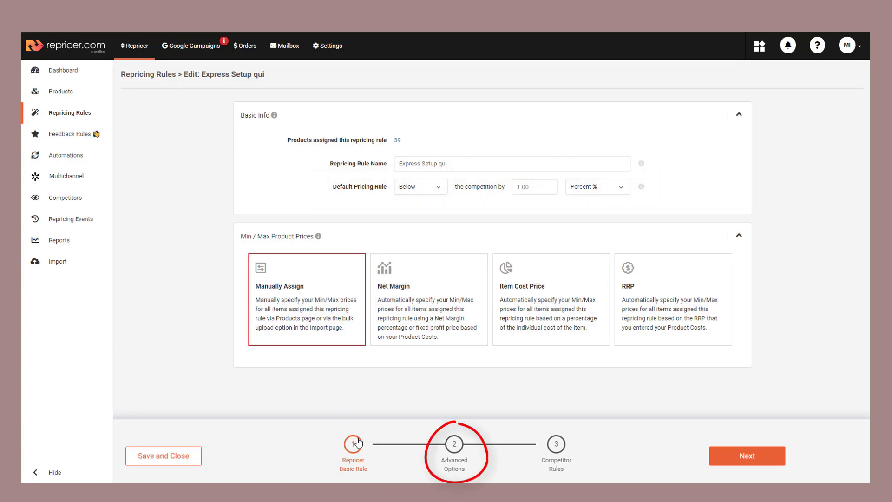
left_click(461, 444)
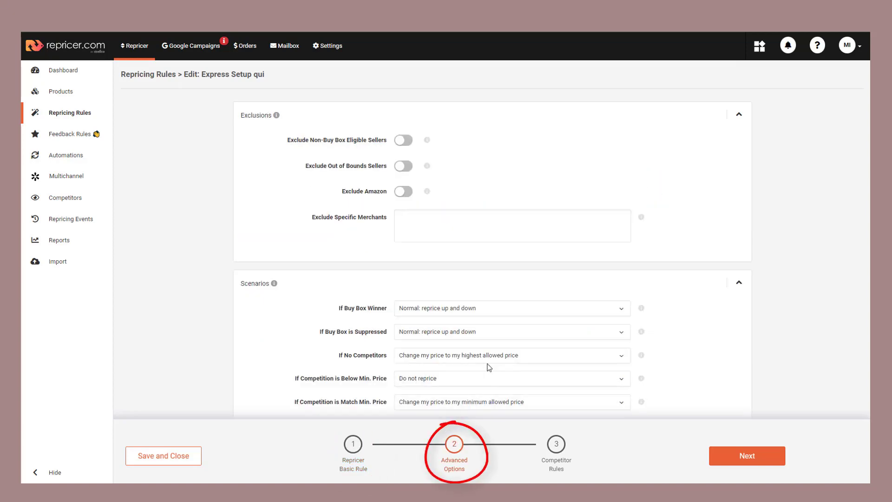
scroll(490, 367, "down", 4)
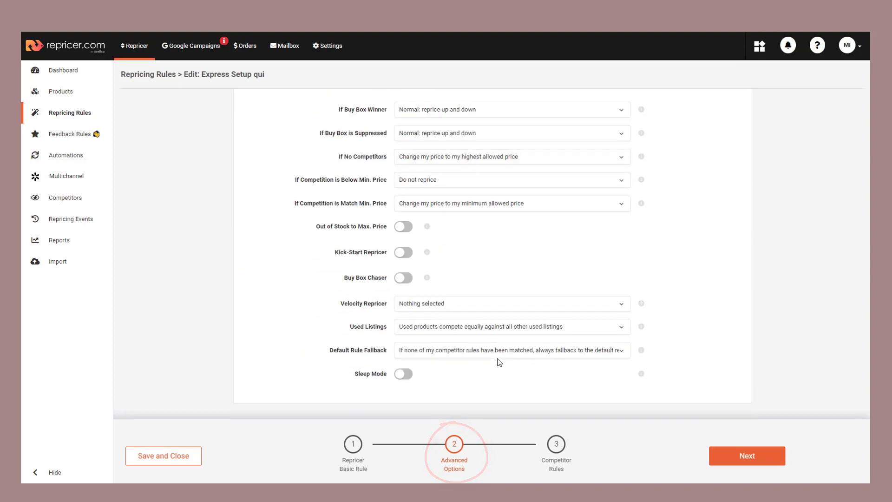
left_click(501, 350)
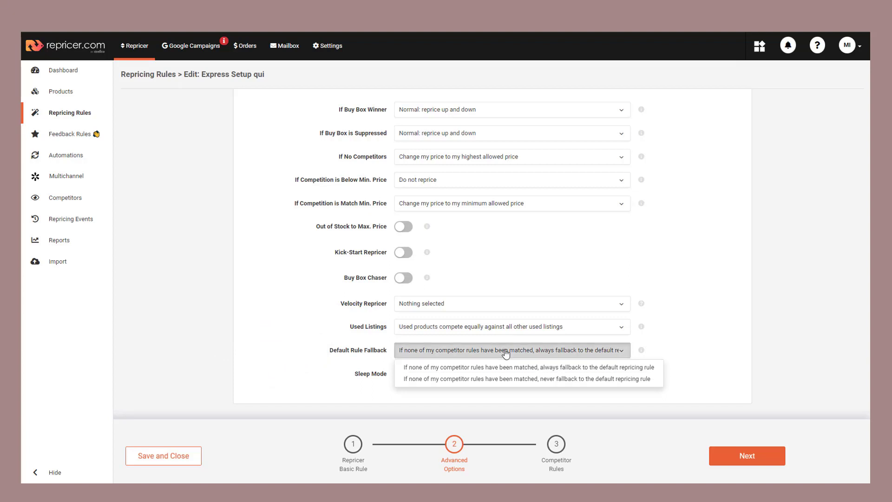
left_click(505, 351)
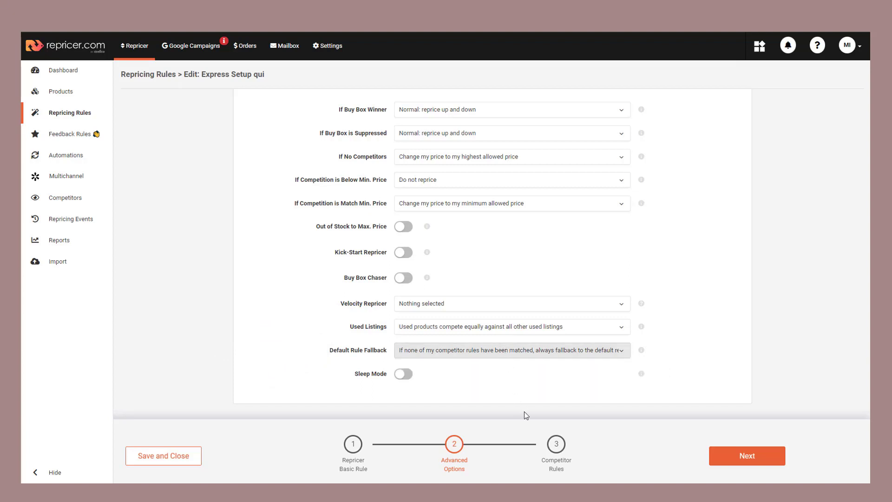
Step: Start a new competitor rule that prices above the competition by 0.01 percent
left_click(556, 444)
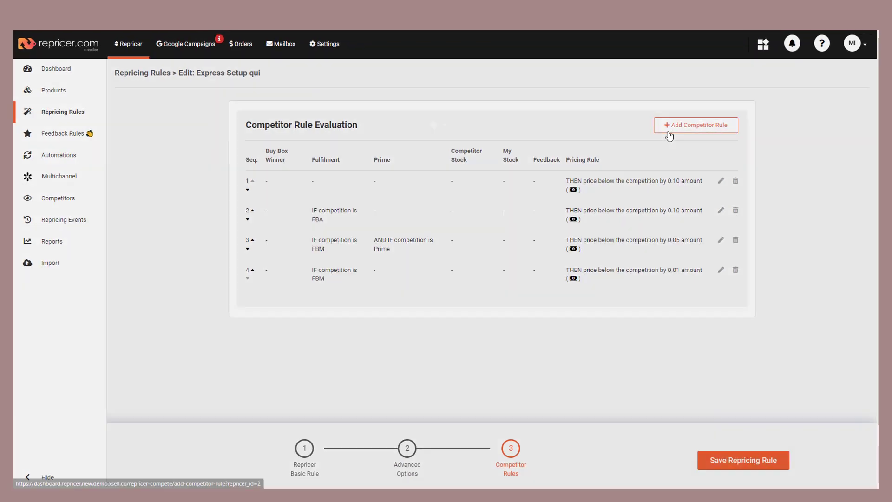
left_click(662, 127)
left_click(355, 113)
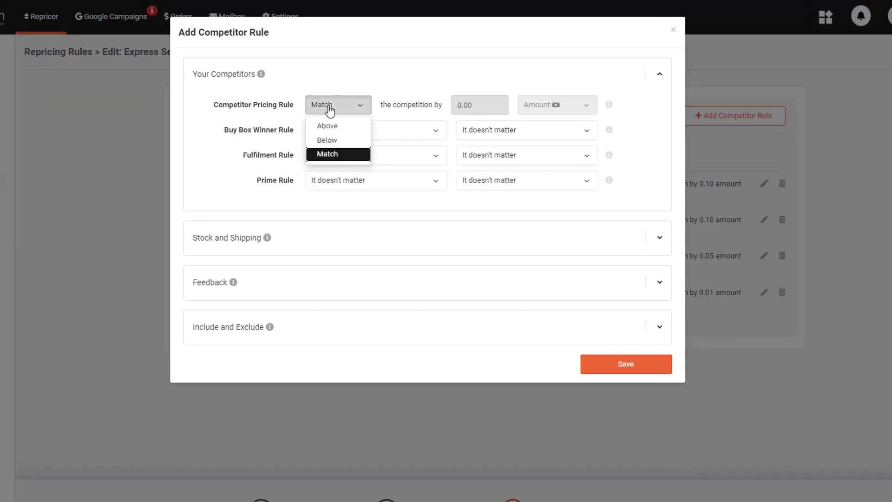
left_click(338, 134)
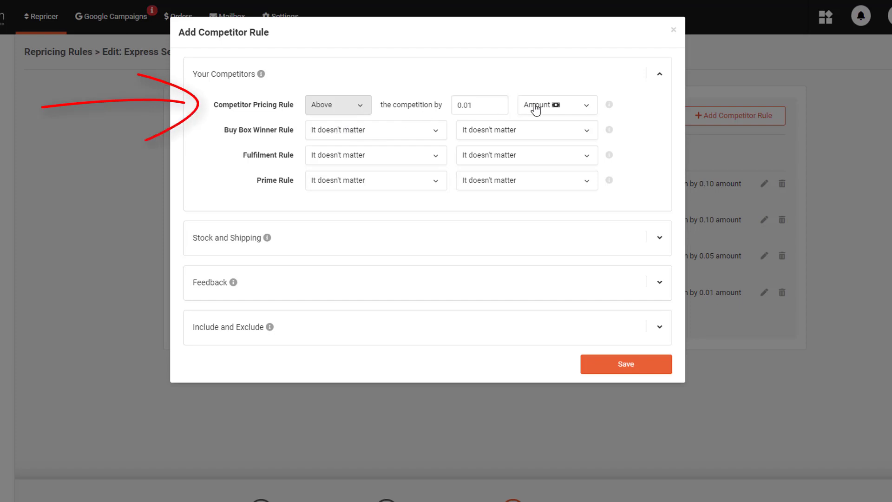
left_click(551, 108)
left_click(553, 139)
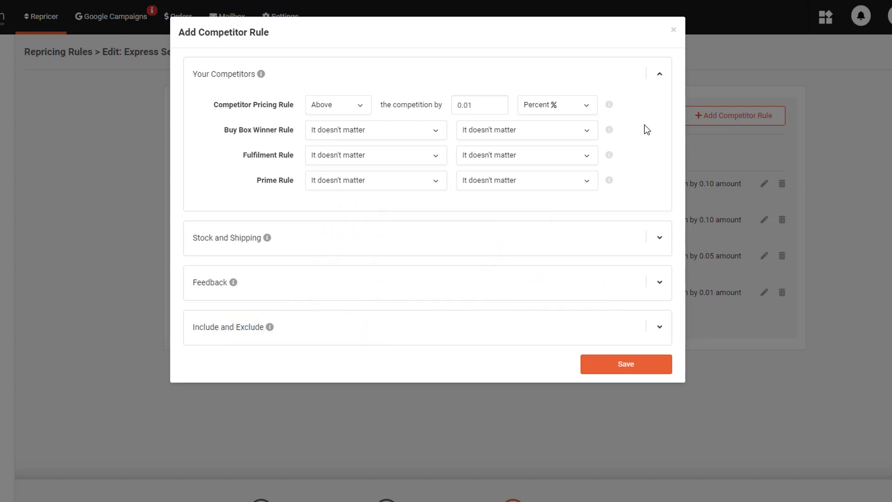
Step: Set the Fulfilment Rule to "We are using FBA" and "Our competitor is using FBM"
left_click(426, 158)
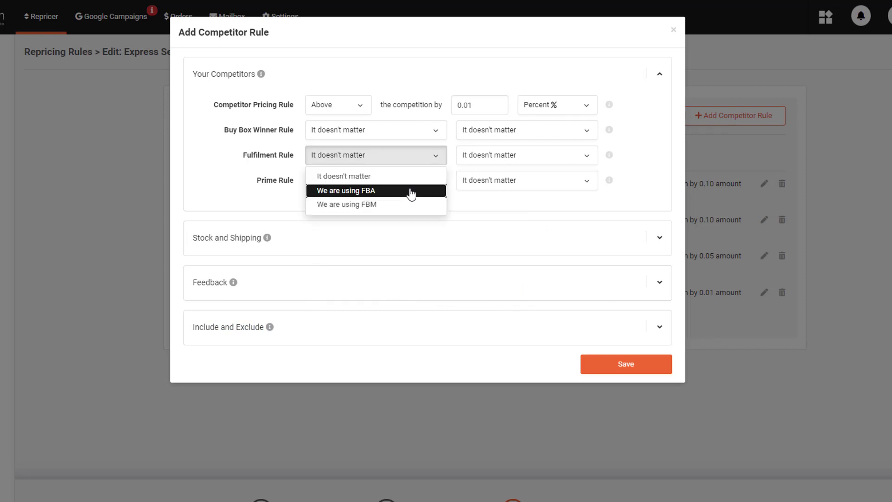
left_click(412, 191)
left_click(534, 155)
left_click(522, 203)
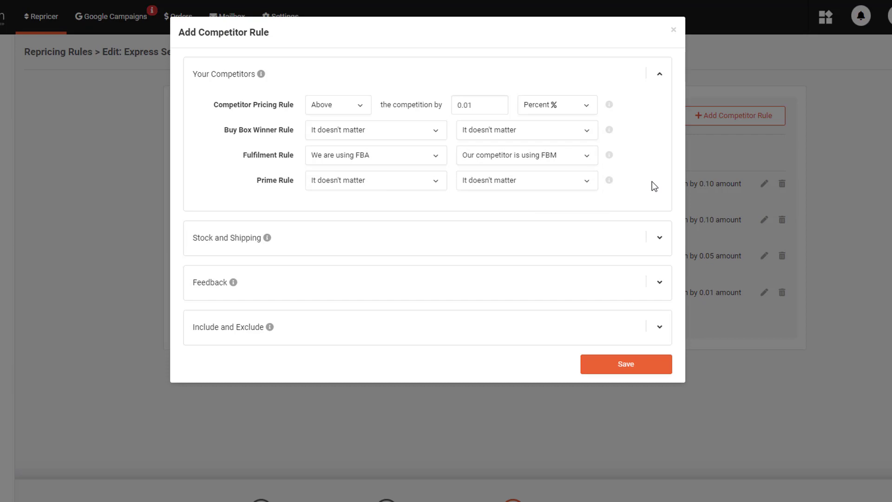
Step: Set the Competitor Stock Rule to "Our competitor is in stock" and the minimum for My Stock Level to 100
left_click(663, 235)
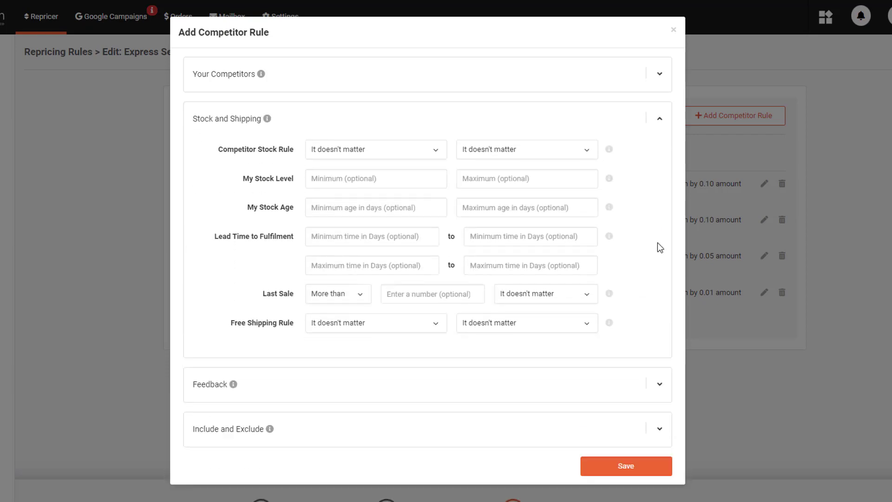
left_click(435, 149)
left_click(404, 186)
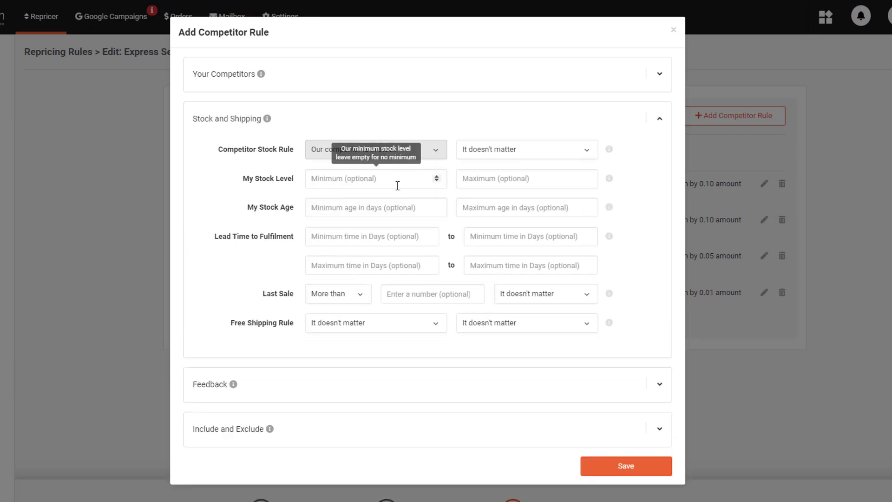
left_click(396, 186)
type("100")
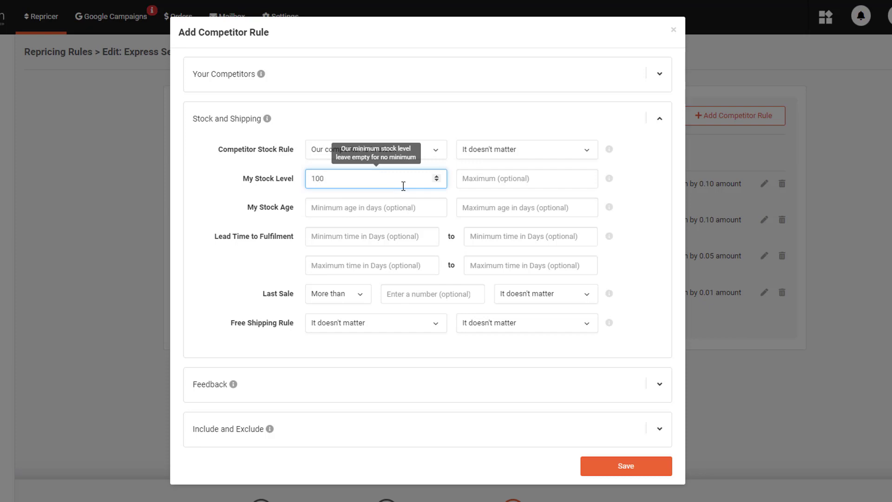
left_click(638, 222)
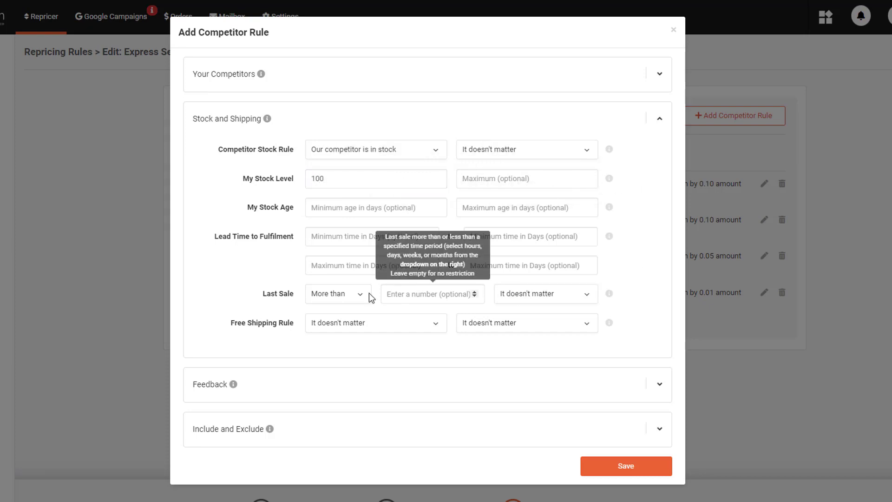
Step: Set Last Sale to more than 10 and the Free Shipping Rule to "Our competitor is free shipping"
left_click(337, 294)
left_click(332, 302)
left_click(411, 292)
type("10")
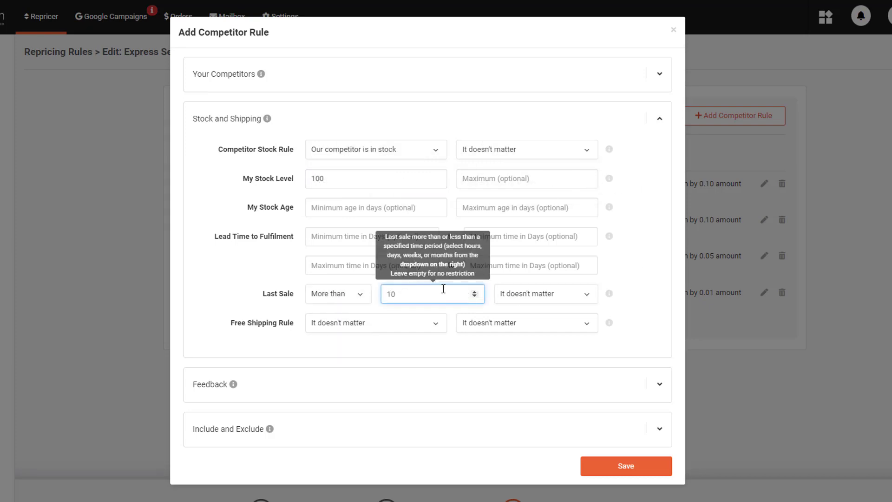
left_click(623, 284)
left_click(564, 324)
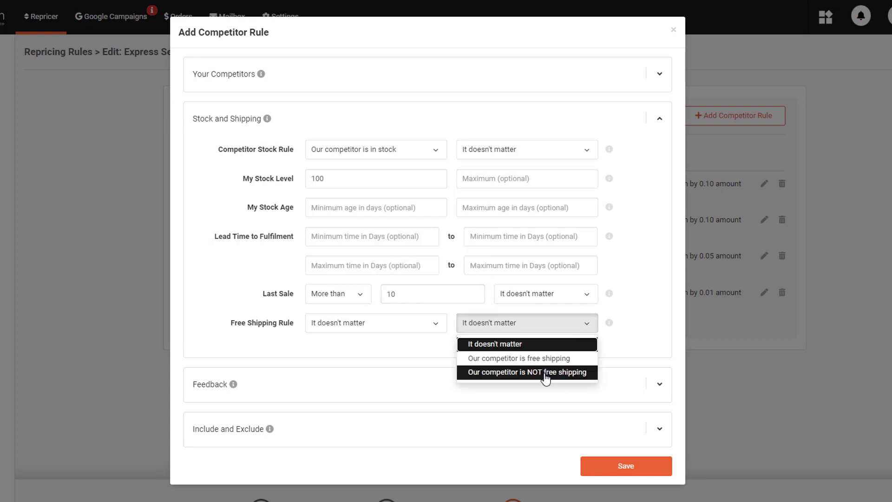
left_click(550, 357)
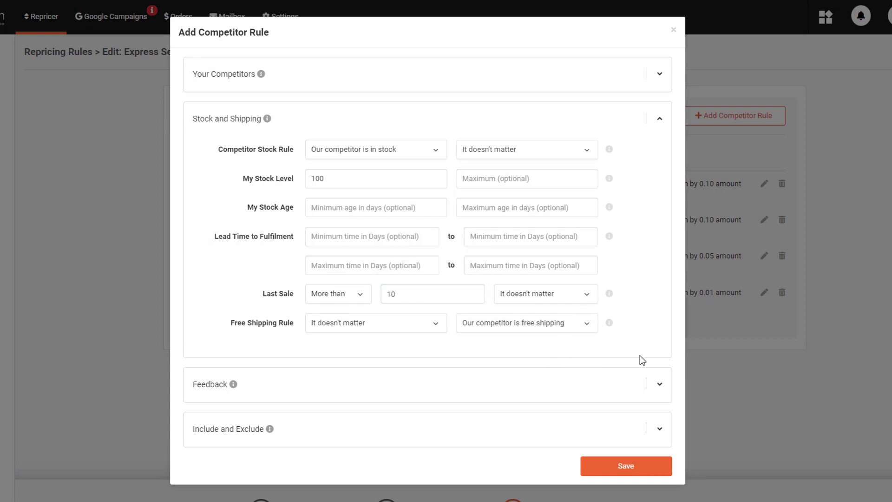
Step: Set the competitor feedback conditions to a minimum rating count of 1000 and a minimum rating score of 99%
left_click(659, 383)
left_click(393, 192)
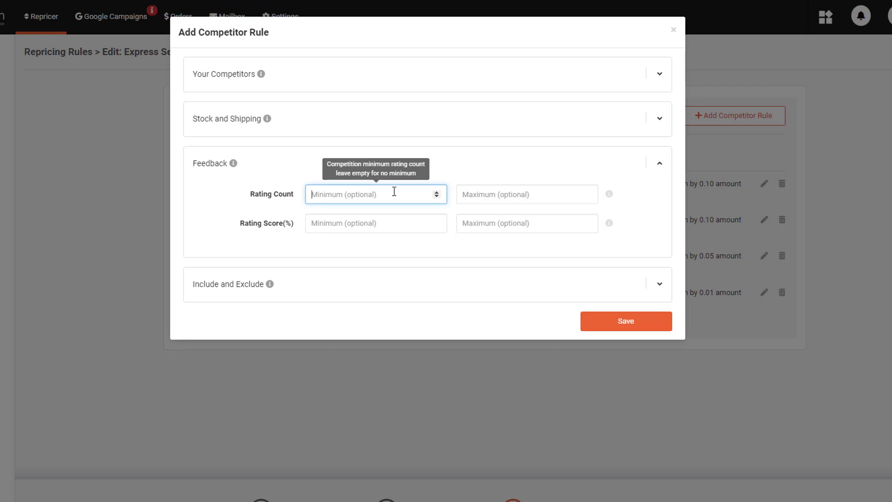
type("1000")
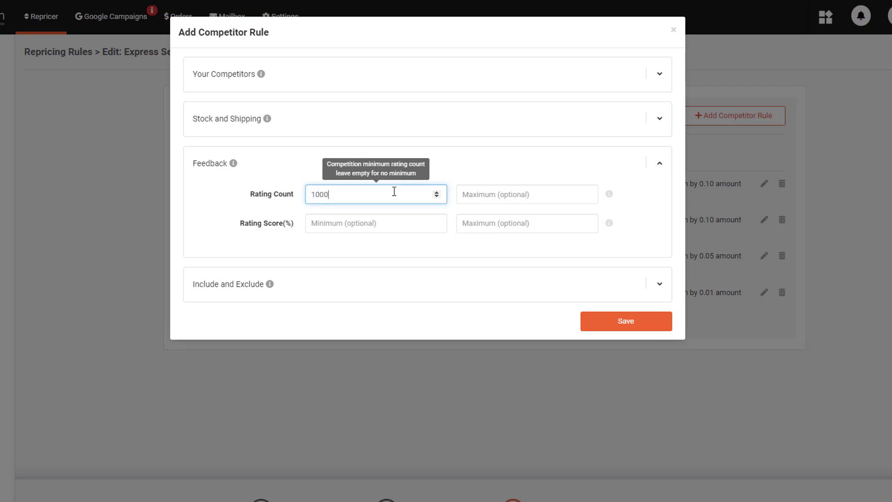
left_click(342, 223)
type("99")
left_click(637, 227)
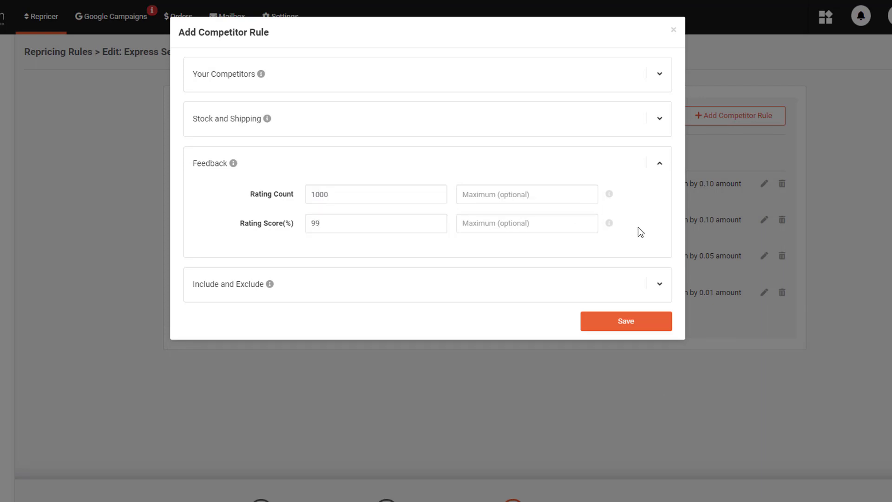
Step: Limit the competitor rule to the Amazon.com and Amazon.ca marketplaces
left_click(660, 285)
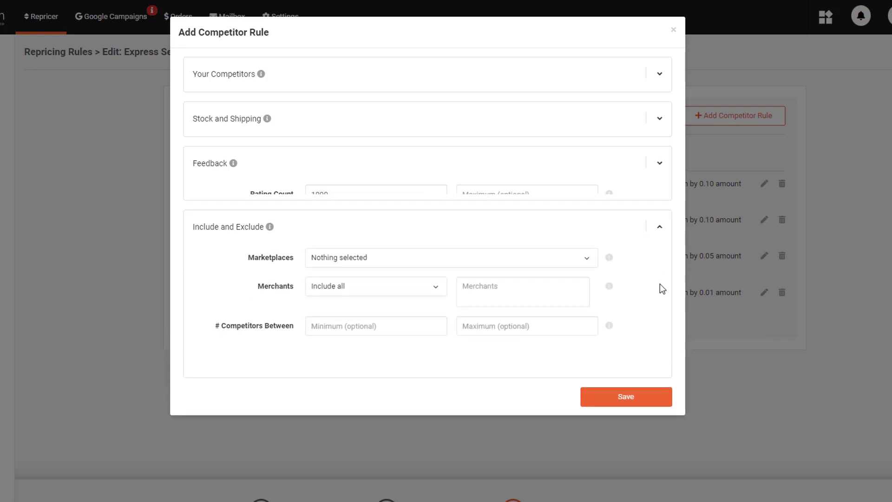
left_click(589, 239)
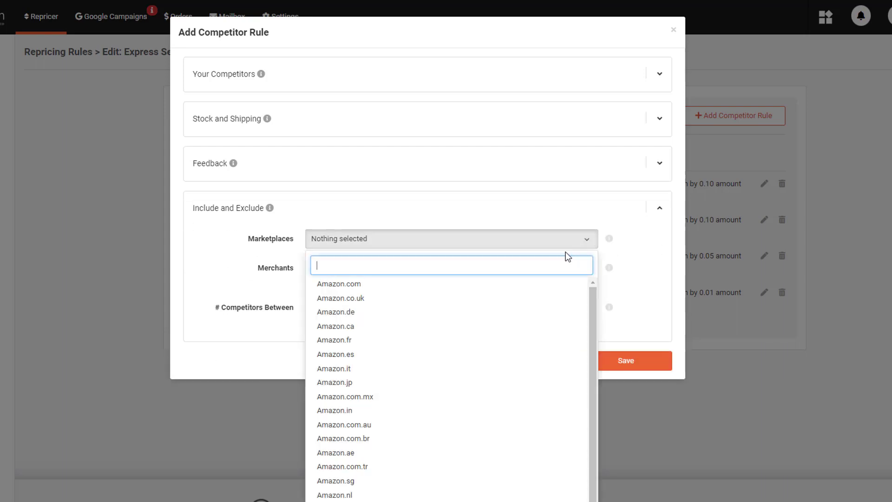
left_click(539, 283)
left_click(517, 326)
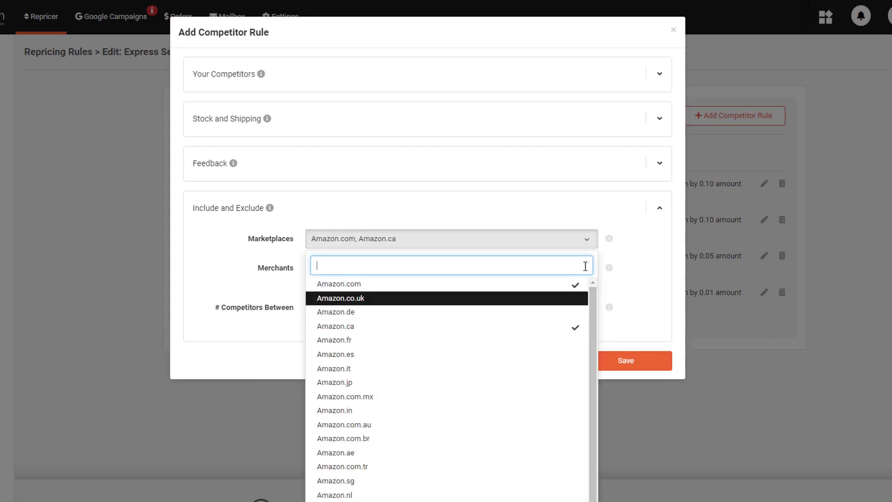
left_click(589, 241)
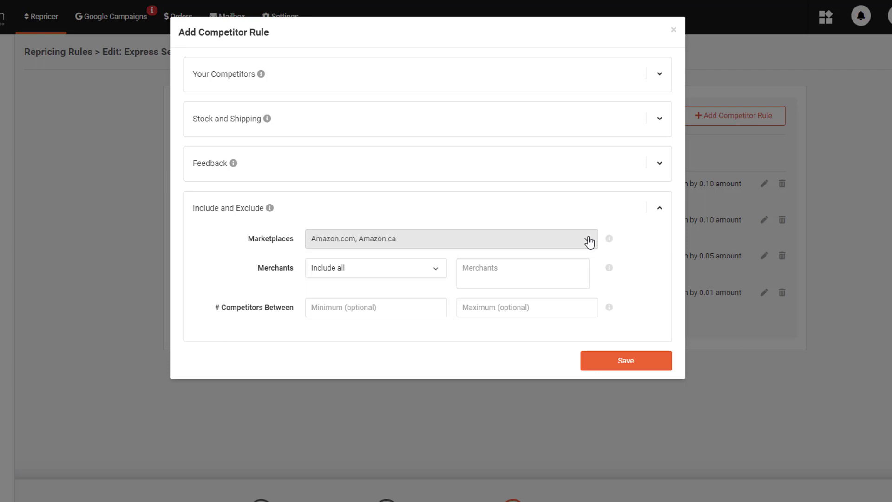
Step: Set Merchants to "Ignore the following" and enter AMAZON as the ignored merchant
left_click(439, 270)
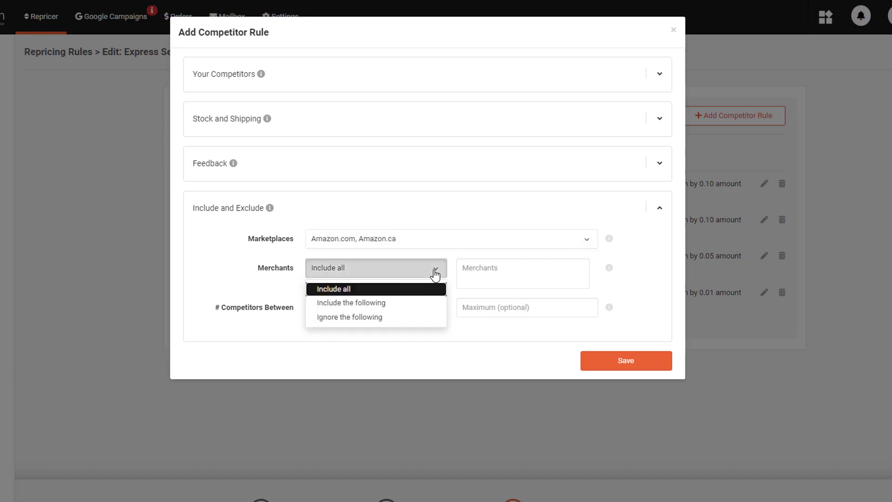
left_click(401, 315)
left_click(475, 281)
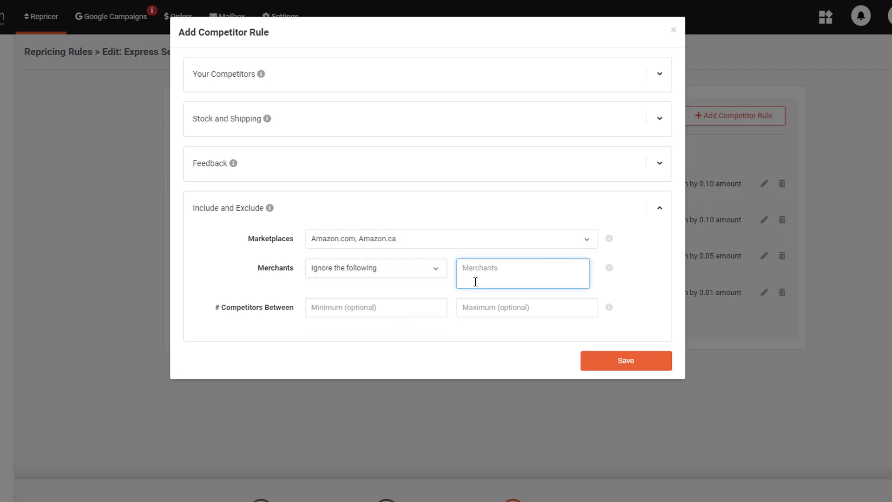
type("AMAZON")
left_click(654, 283)
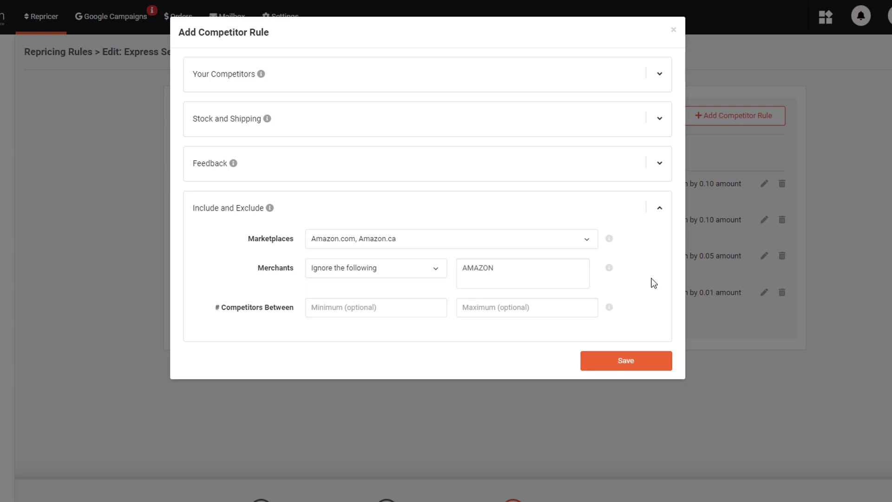
Step: Set the number of competitors to between 3 and 6 and save the competitor rule
left_click(403, 311)
type("3")
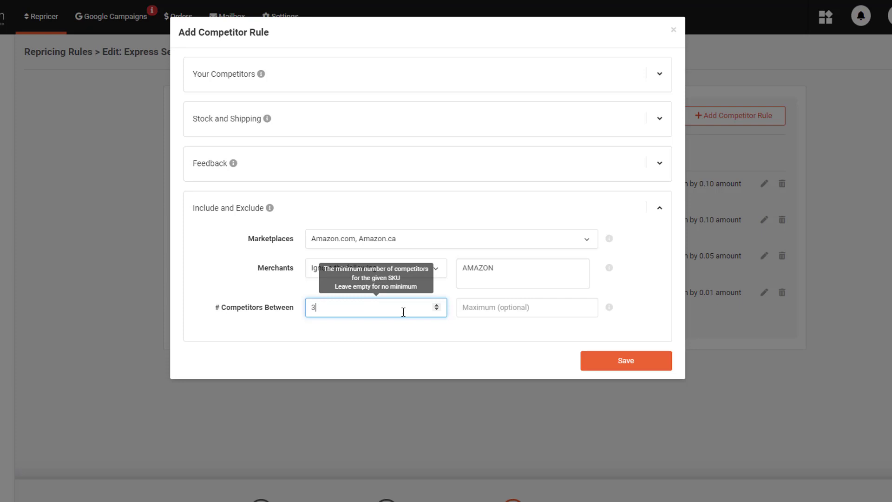
left_click(516, 307)
type("6")
left_click(642, 304)
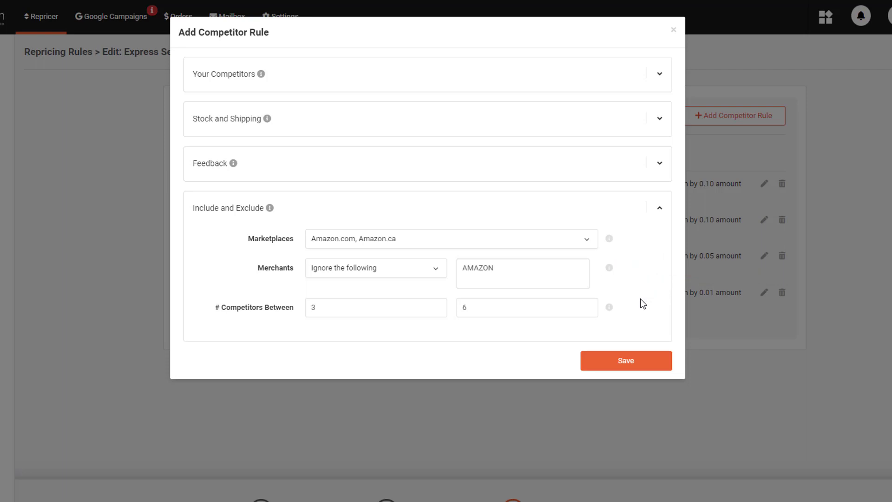
left_click(622, 364)
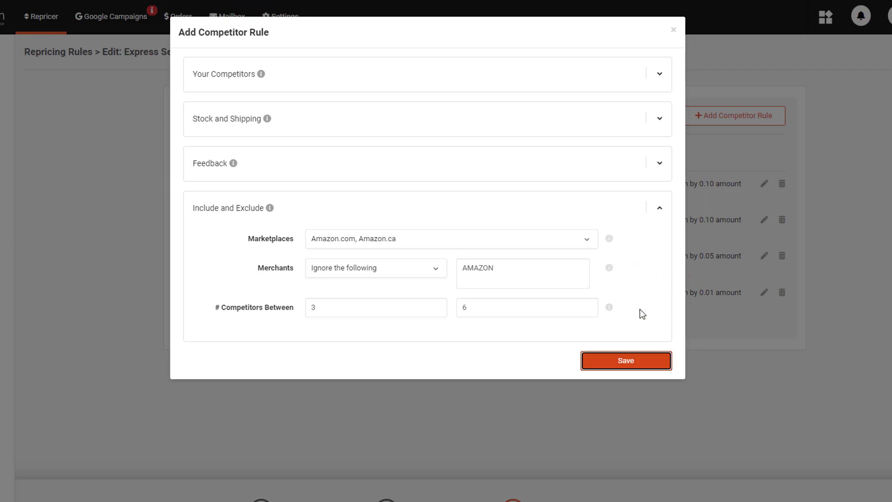